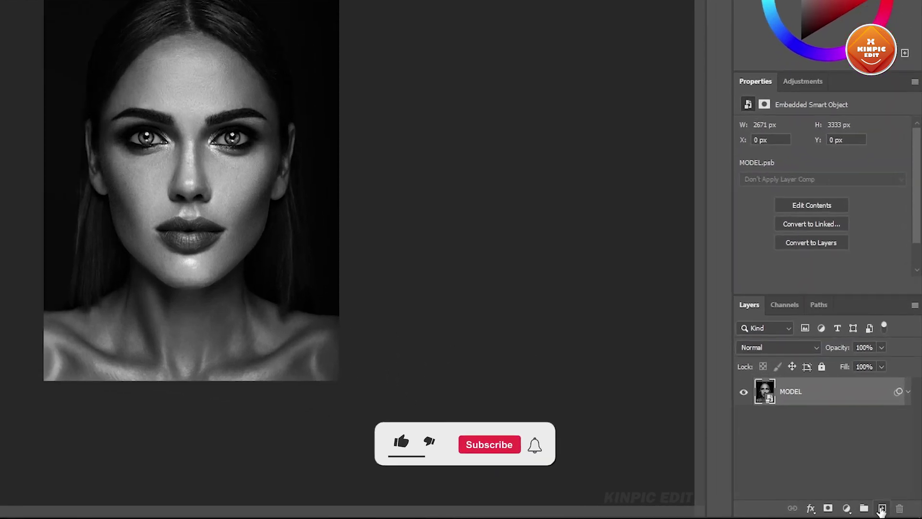
Add an empty layer above the MODEL portrait and switch to the Rectangular Marquee Tool
click(881, 509)
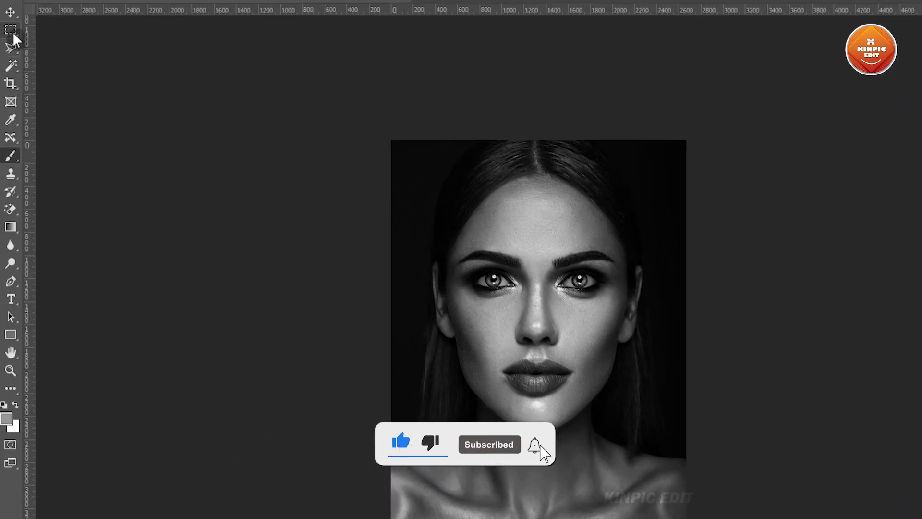
click(13, 31)
click(86, 29)
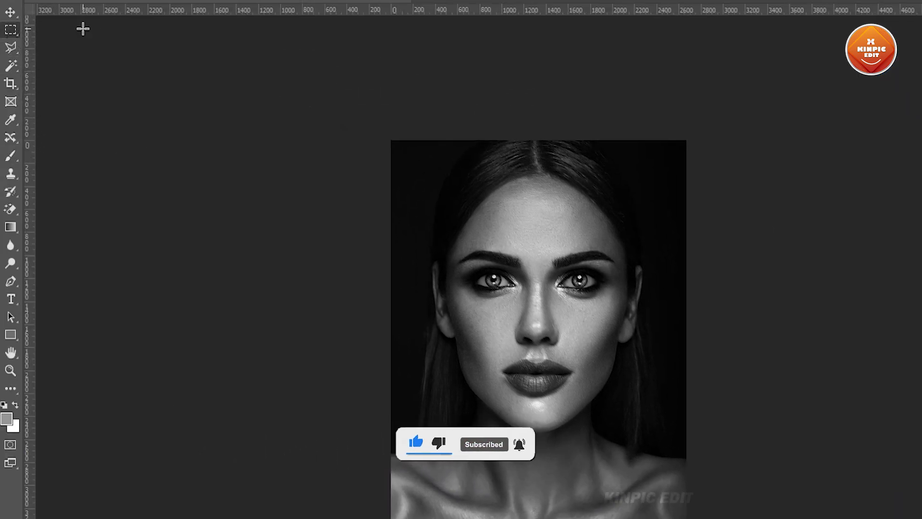
Place a centre guide and fill the right half of Layer 1 with red ff0000
drag(33, 190, 539, 252)
drag(686, 91, 539, 502)
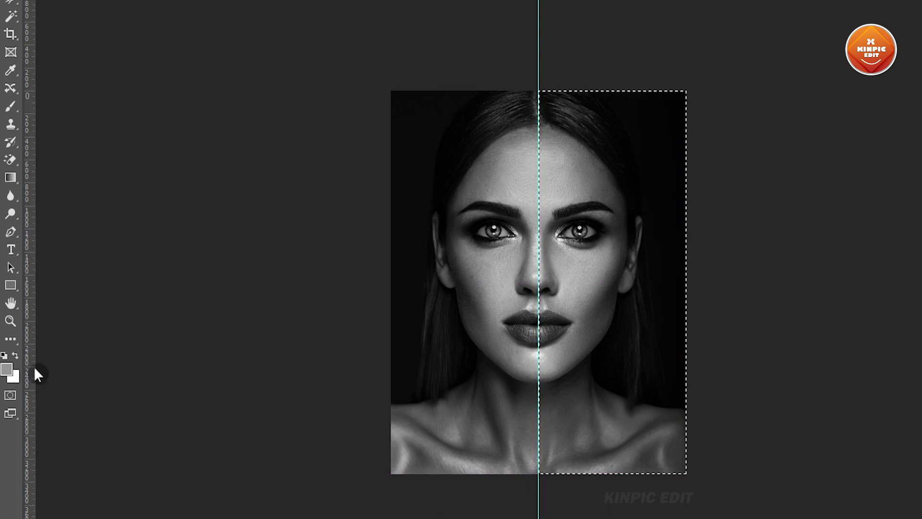
click(6, 369)
text(ff0000)
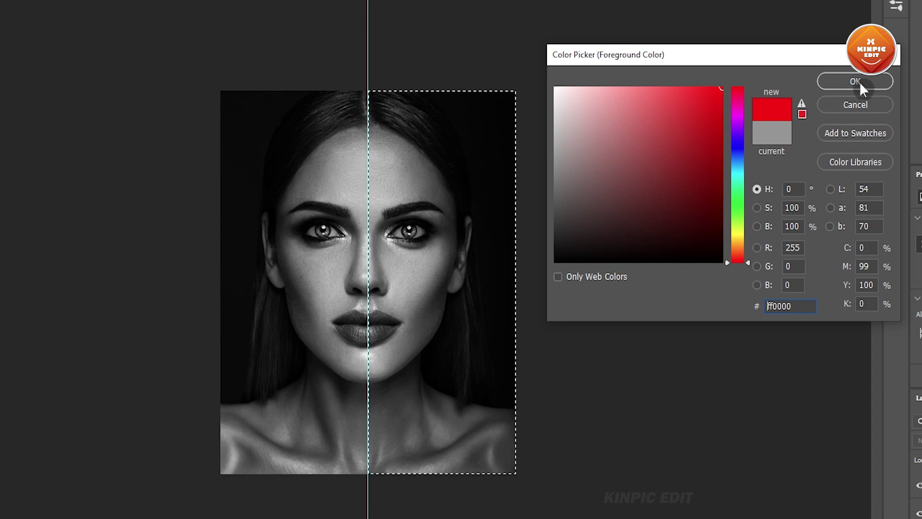
click(860, 81)
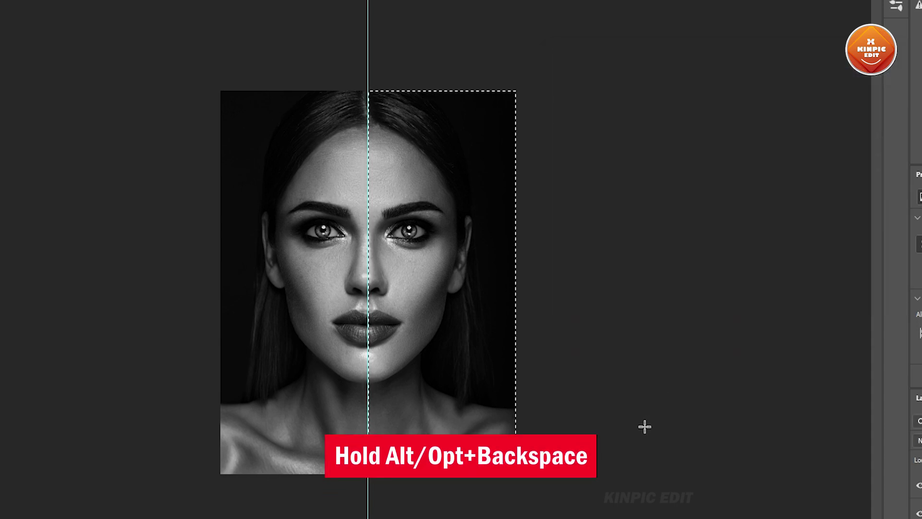
key(alt+BackSpace)
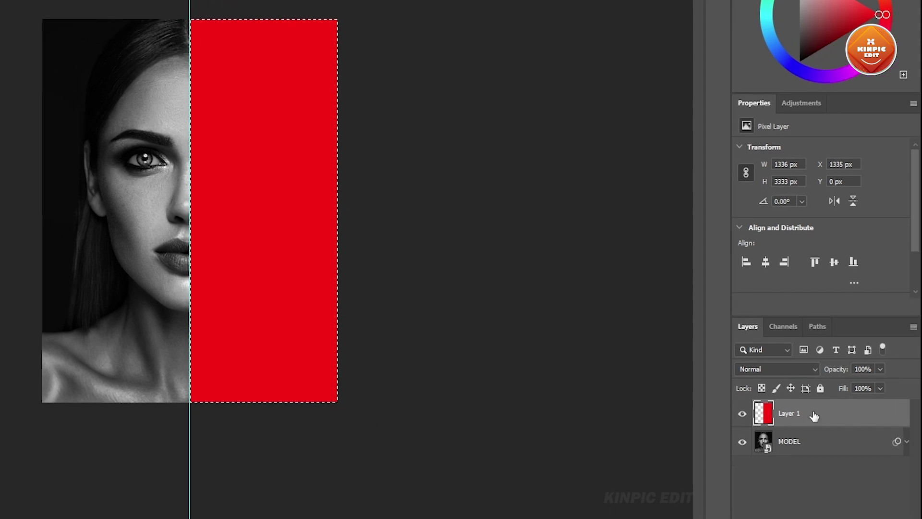
Set Layer 1's blend mode to Overlay and deselect the red half
click(785, 365)
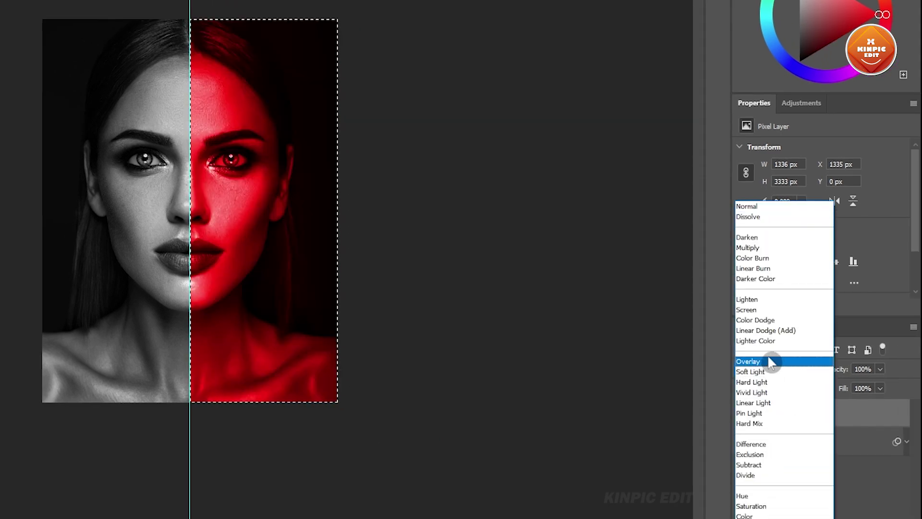
click(771, 361)
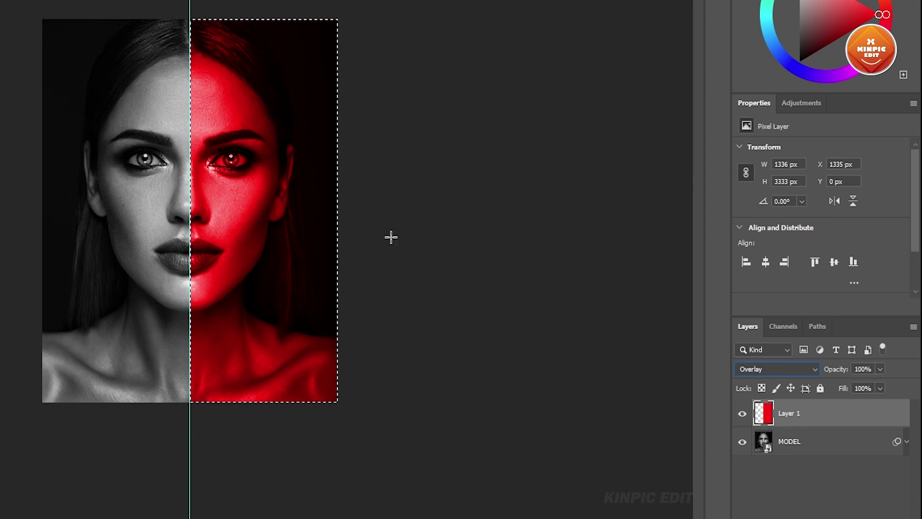
key(ctrl+d)
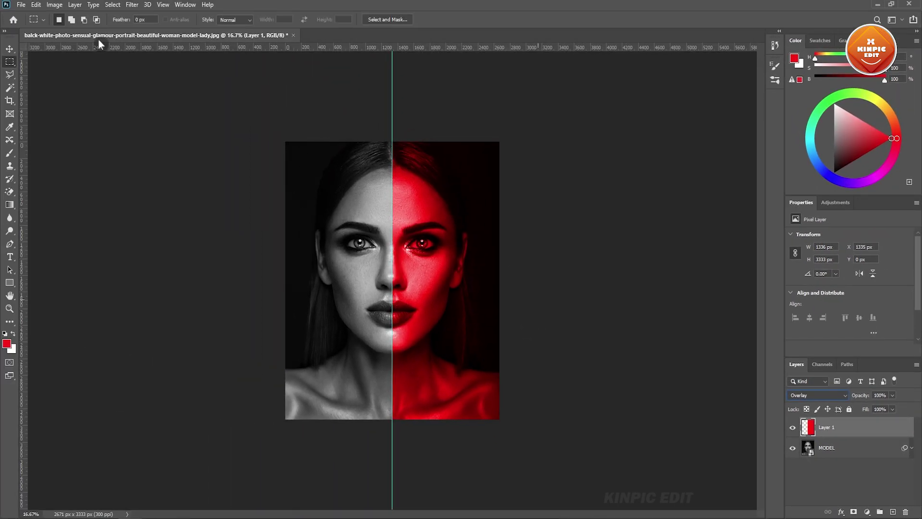
click(10, 49)
Nudge the guide left, add a layer mask to Layer 1, and set up a black brush
drag(392, 92, 19, 134)
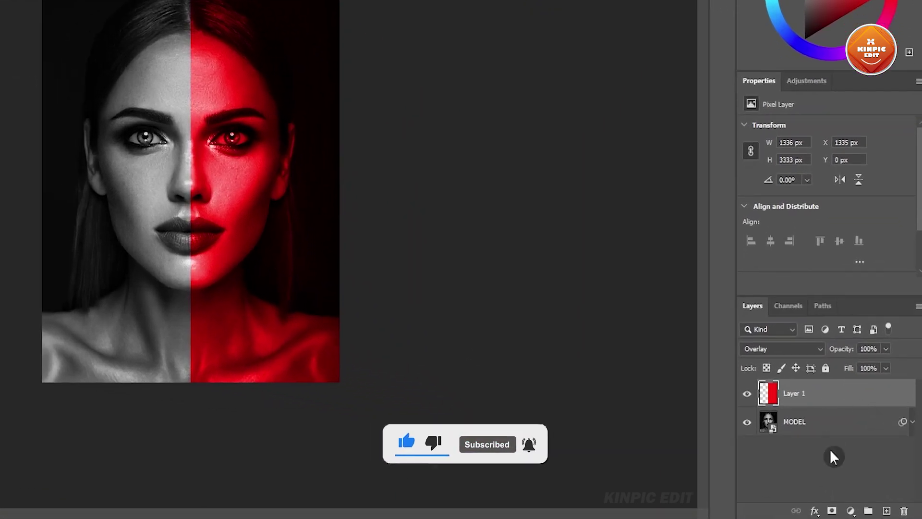
click(832, 511)
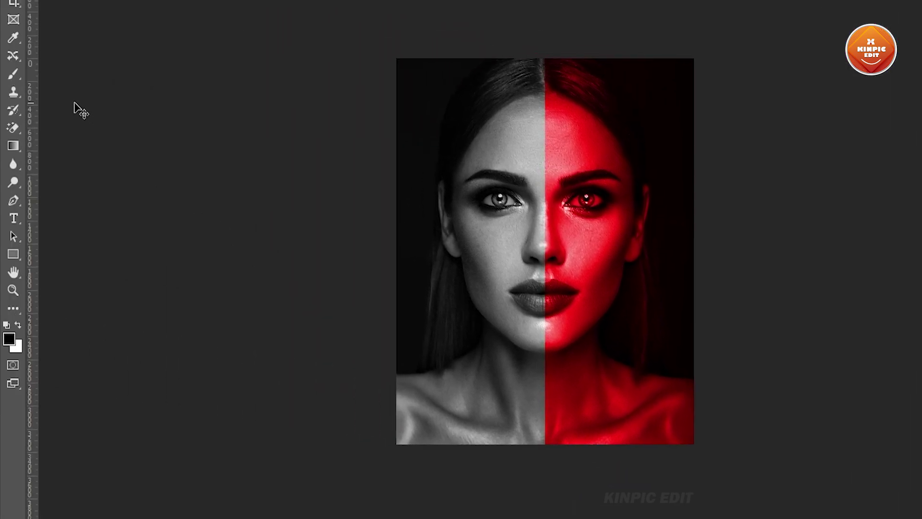
click(9, 77)
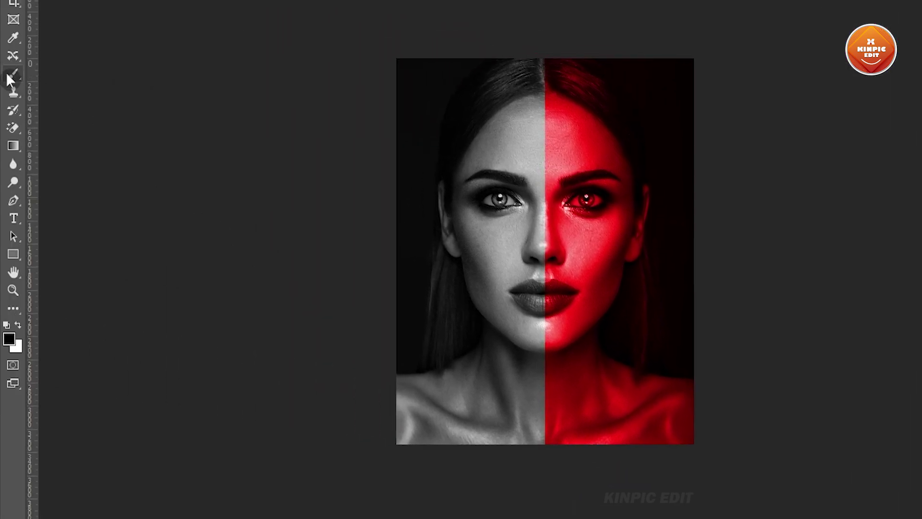
right_click(16, 77)
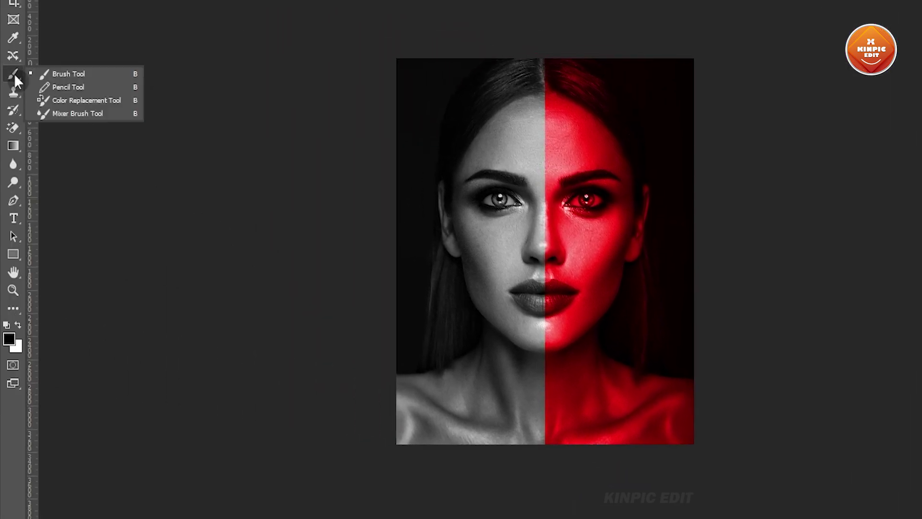
click(11, 339)
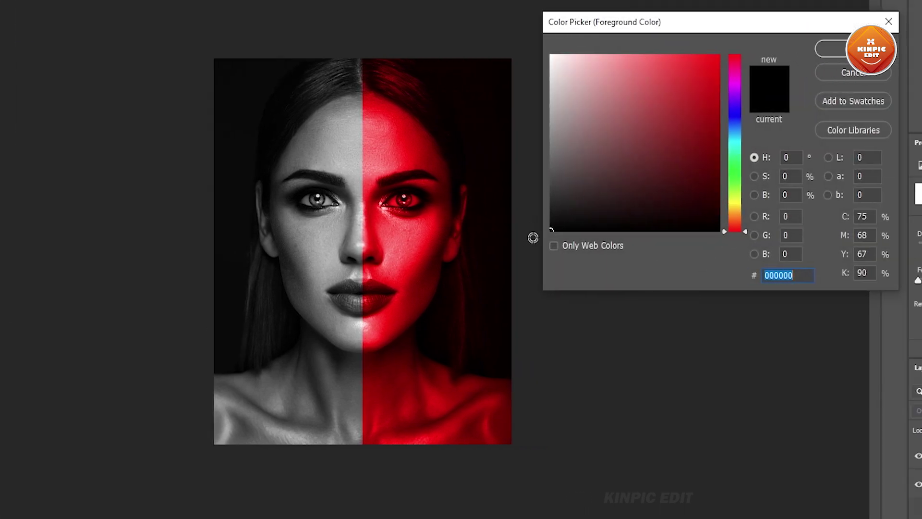
click(831, 48)
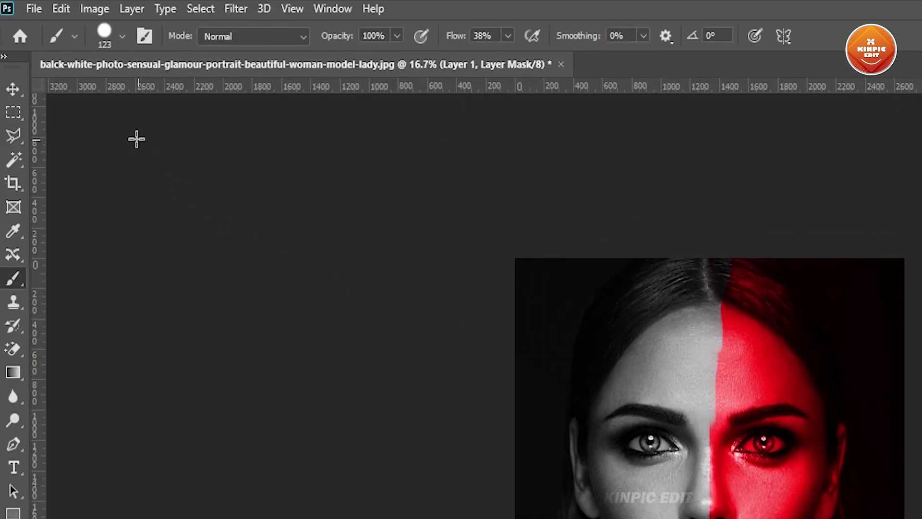
Paint black with a soft round brush on Layer 1's mask along the centre seam
click(122, 37)
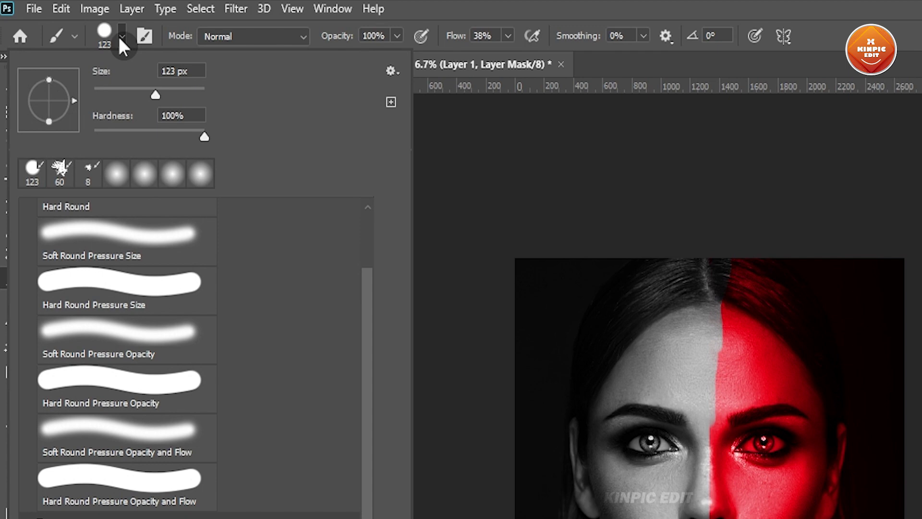
click(68, 236)
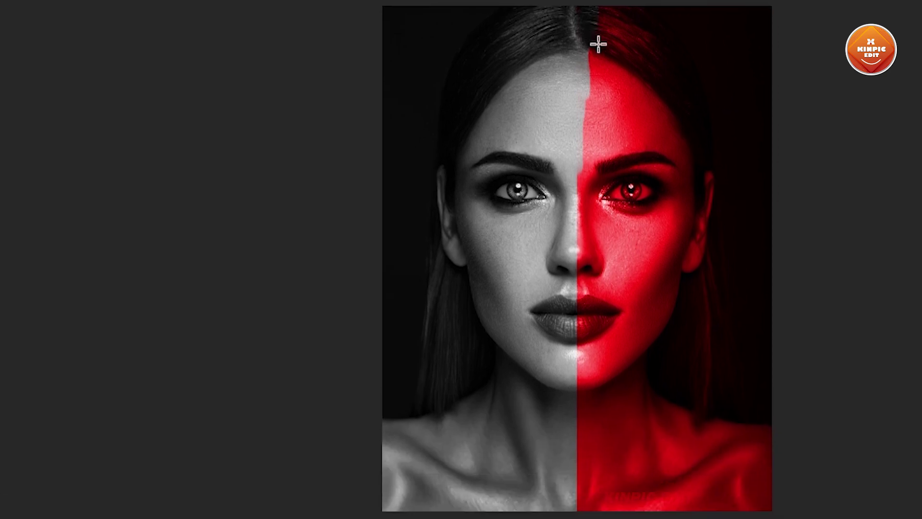
drag(588, 88, 593, 42)
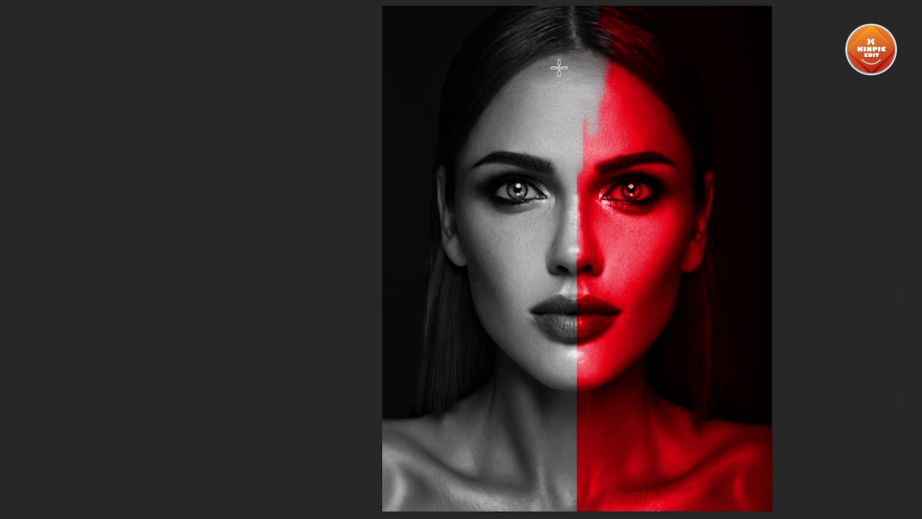
mouse_move(574, 132)
mouse_down()
mouse_move(586, 191)
mouse_move(568, 387)
mouse_move(580, 442)
mouse_move(577, 509)
mouse_move(578, 412)
mouse_up()
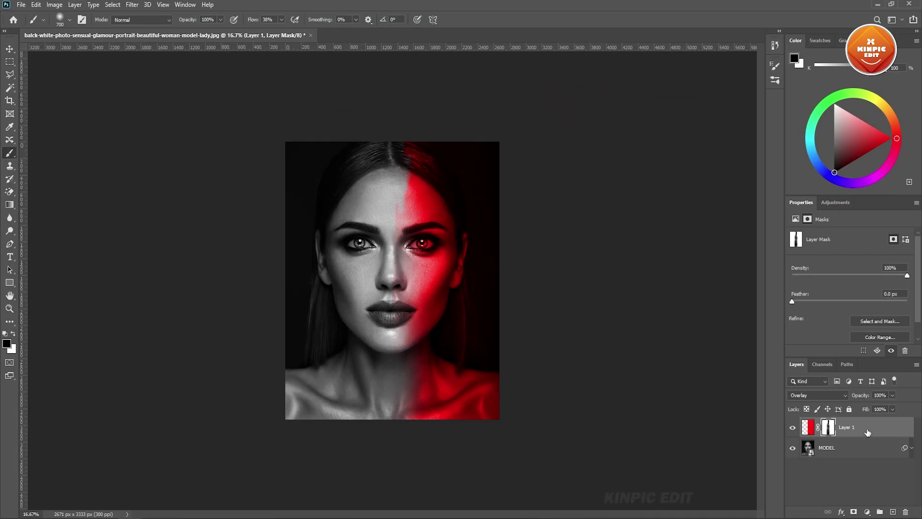
Delete the red Layer 1 and place a new vertical guide down the face centre
drag(867, 432, 906, 511)
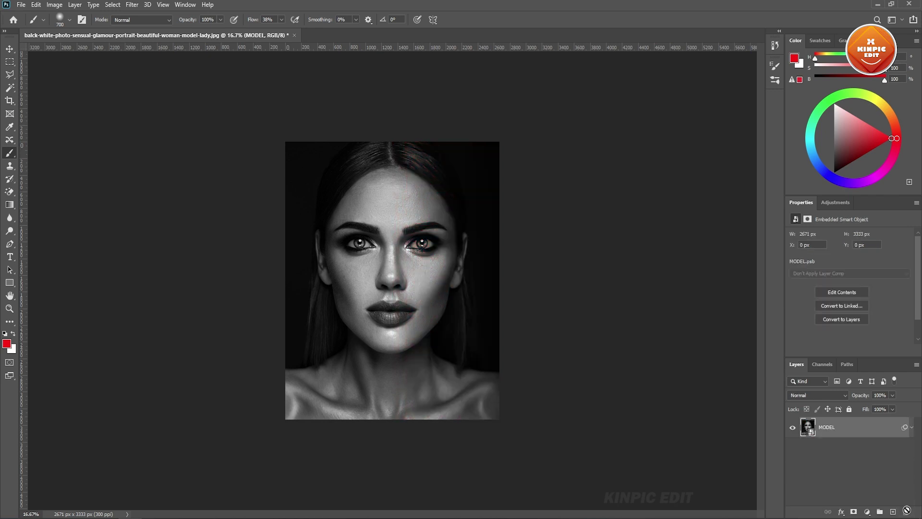
mouse_move(23, 88)
mouse_down()
mouse_move(295, 193)
mouse_move(392, 215)
mouse_up()
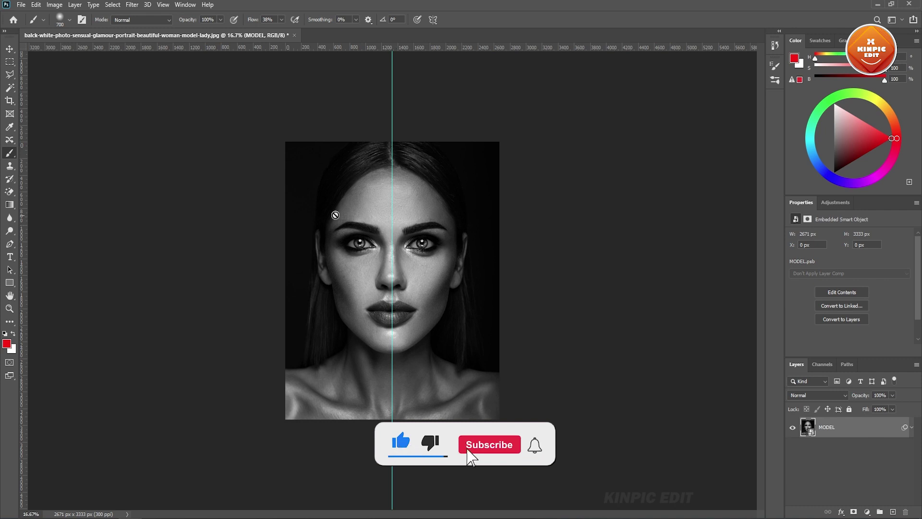
click(10, 62)
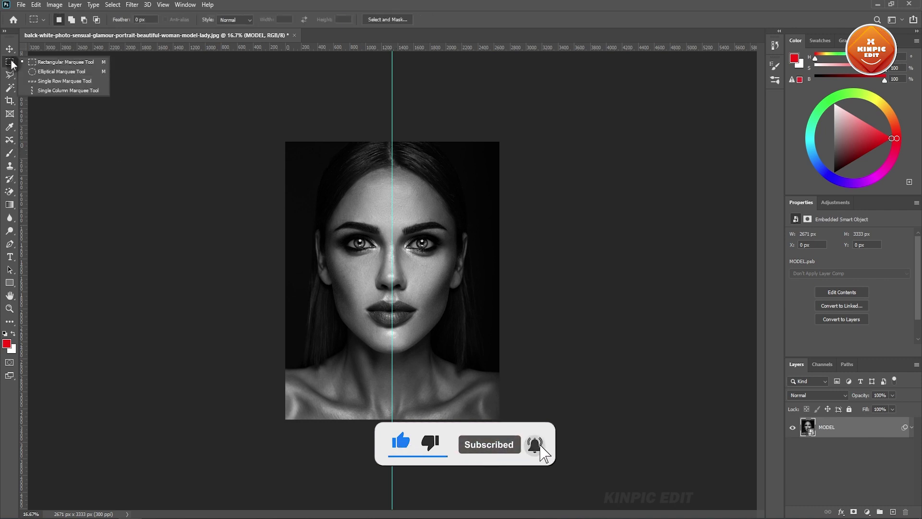
click(50, 66)
Select the right half and add a cyan 00c0ff Solid Color fill layer over it
mouse_move(526, 127)
mouse_down()
mouse_move(425, 433)
mouse_move(392, 436)
mouse_up()
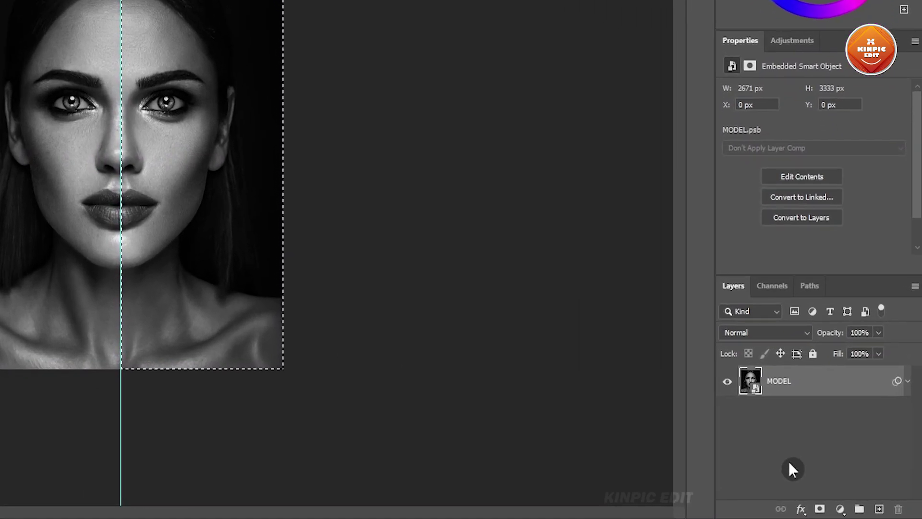
click(839, 508)
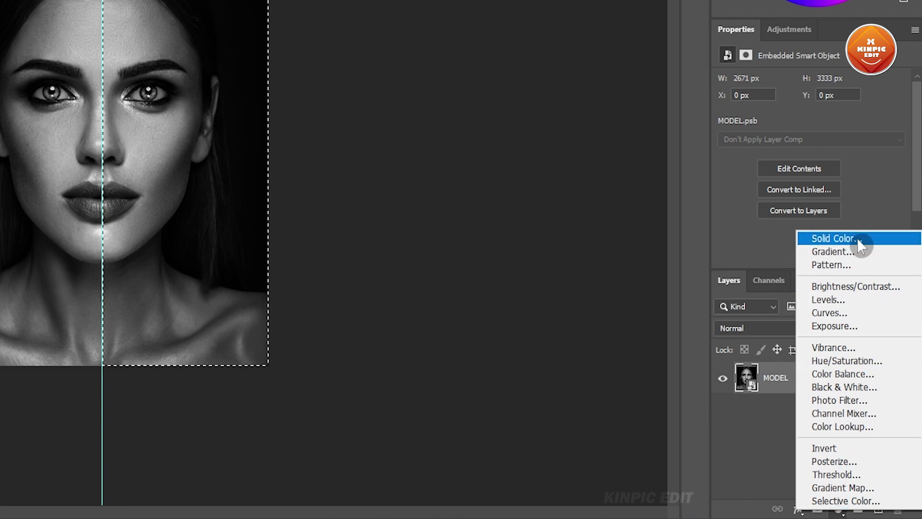
click(883, 240)
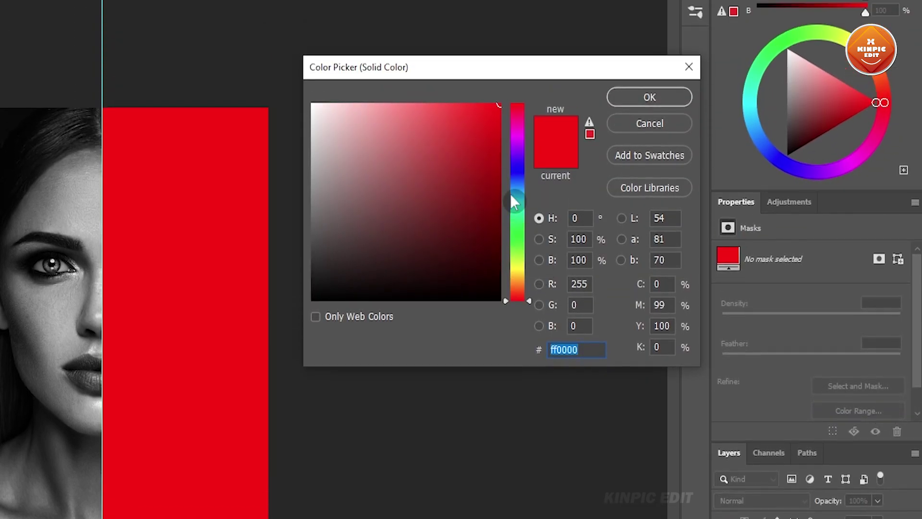
drag(511, 195, 520, 195)
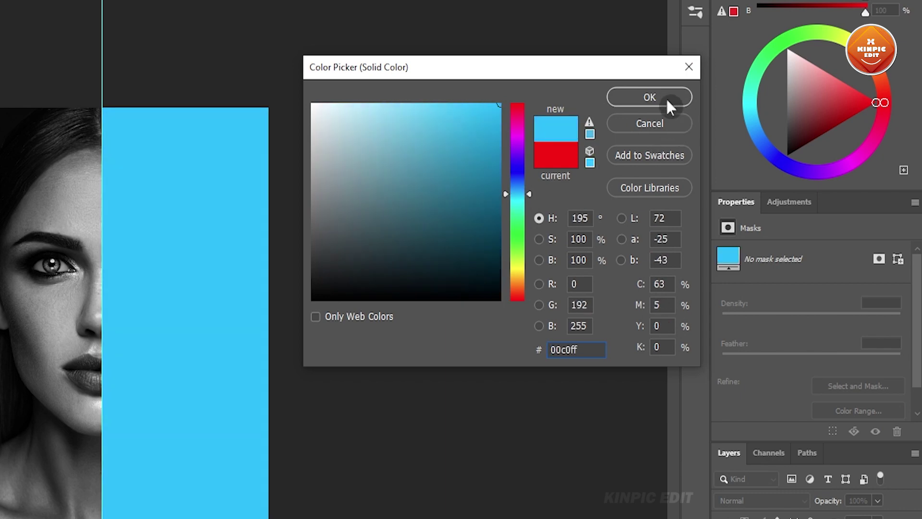
click(666, 97)
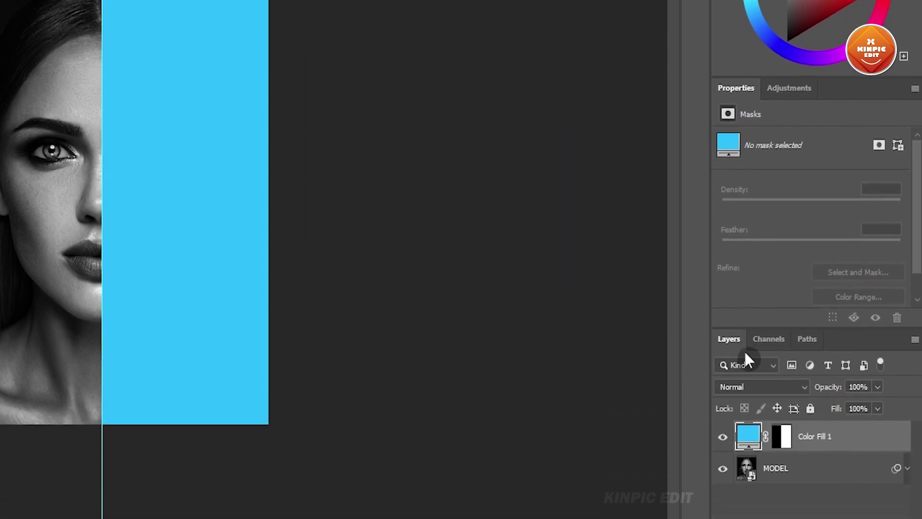
Set Color Fill 1 to Overlay at 76% opacity and move the vertical guide left
click(752, 387)
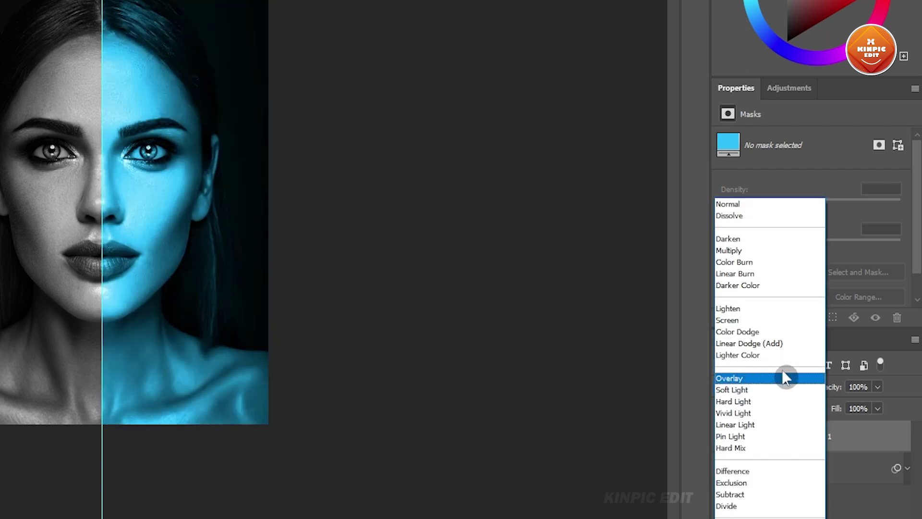
click(783, 378)
click(878, 387)
drag(858, 409, 859, 412)
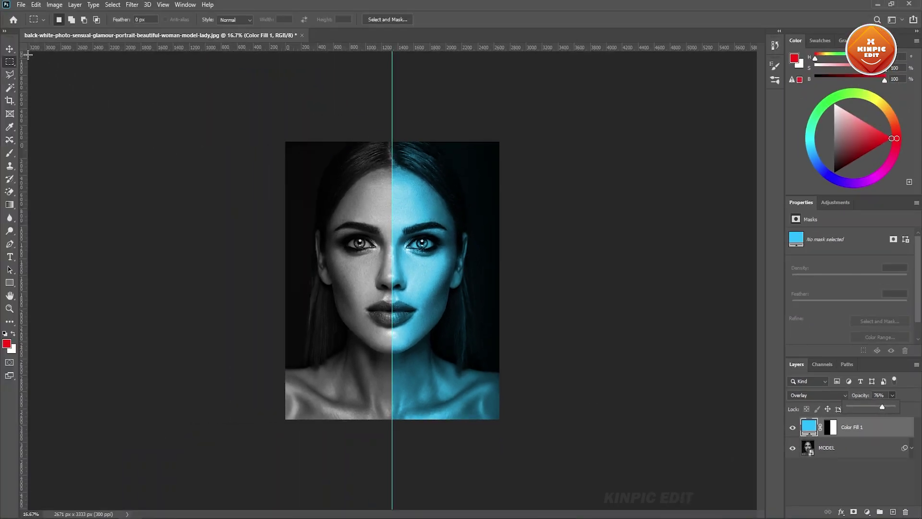
click(10, 48)
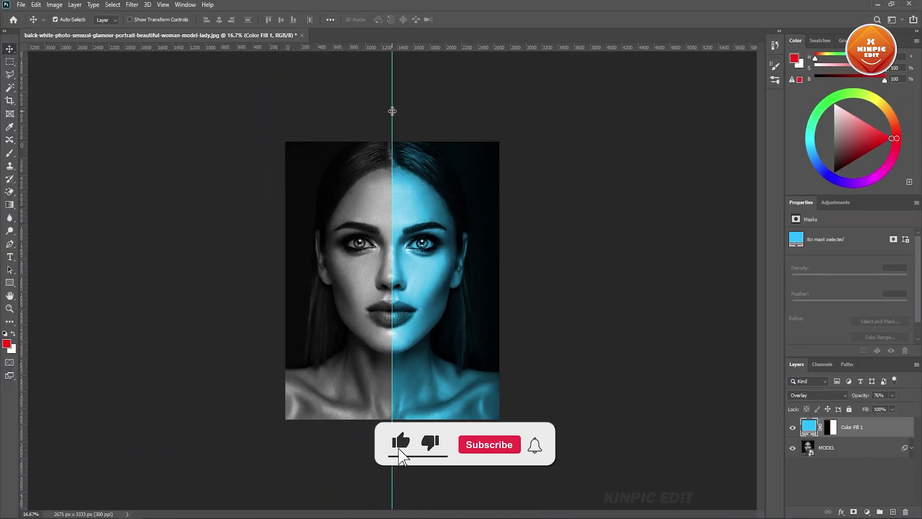
drag(392, 111, 160, 125)
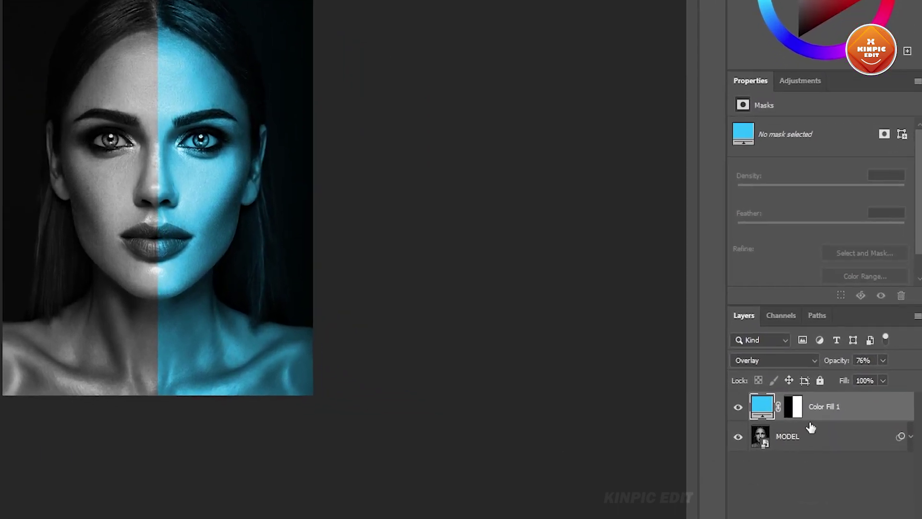
Feather Color Fill 1's mask to 124.1 px and hide the panels to view the image
click(798, 409)
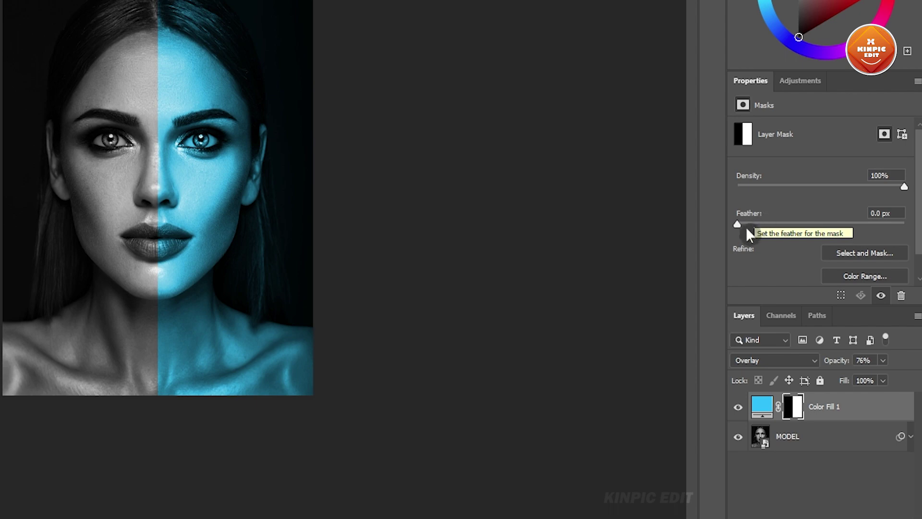
drag(737, 225, 747, 225)
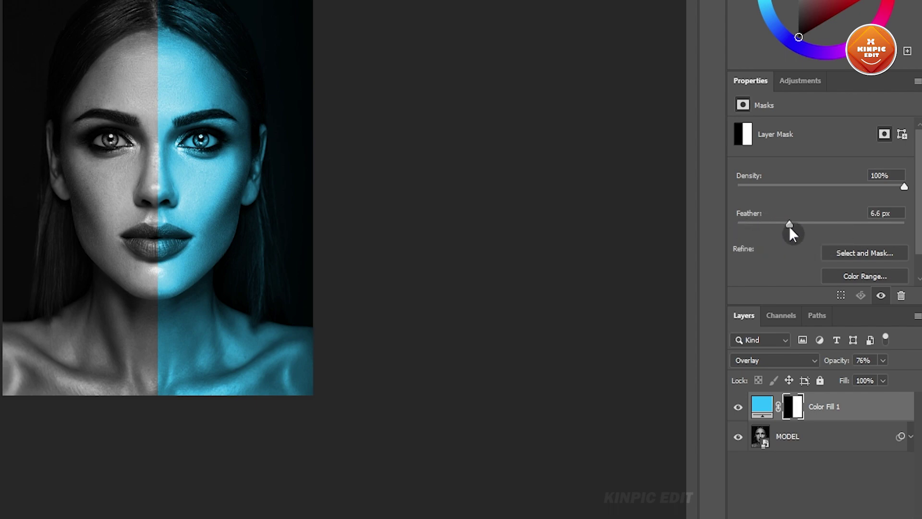
drag(858, 235, 854, 235)
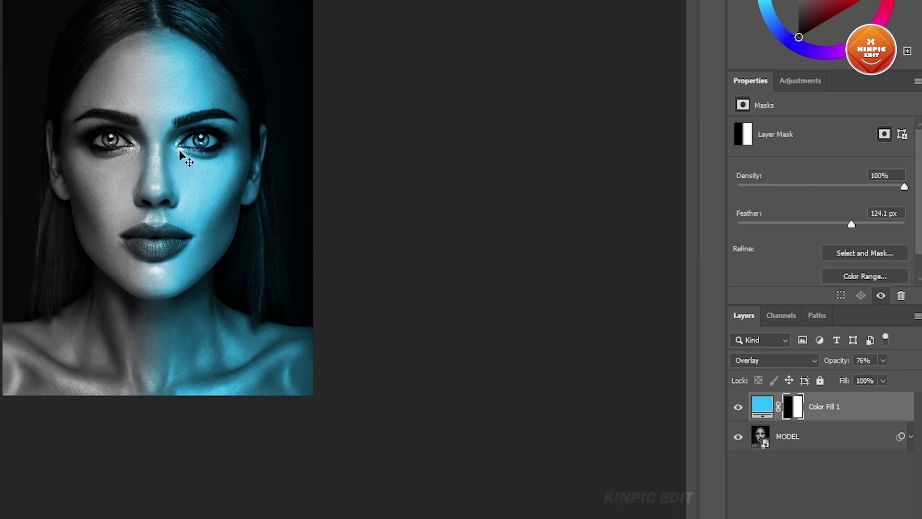
key(Tab)
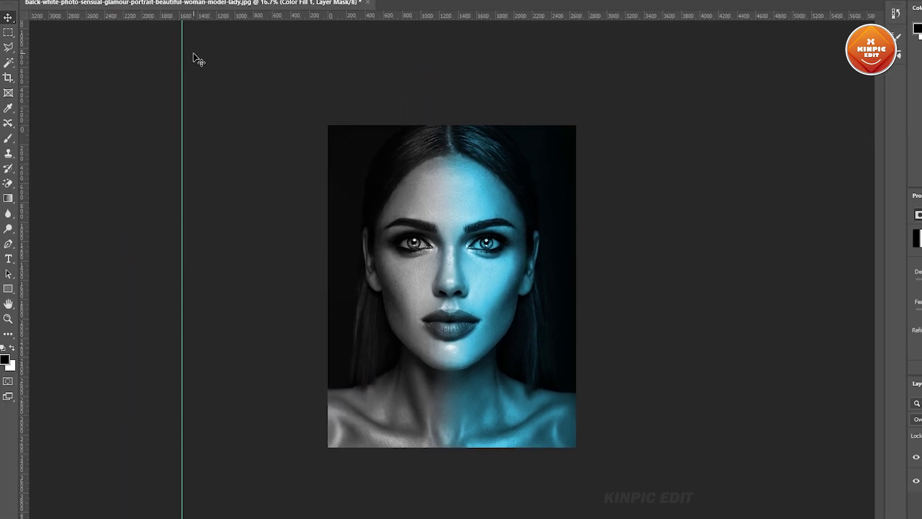
Drop a guide on the image centre and select the portrait's left half
drag(185, 55, 446, 120)
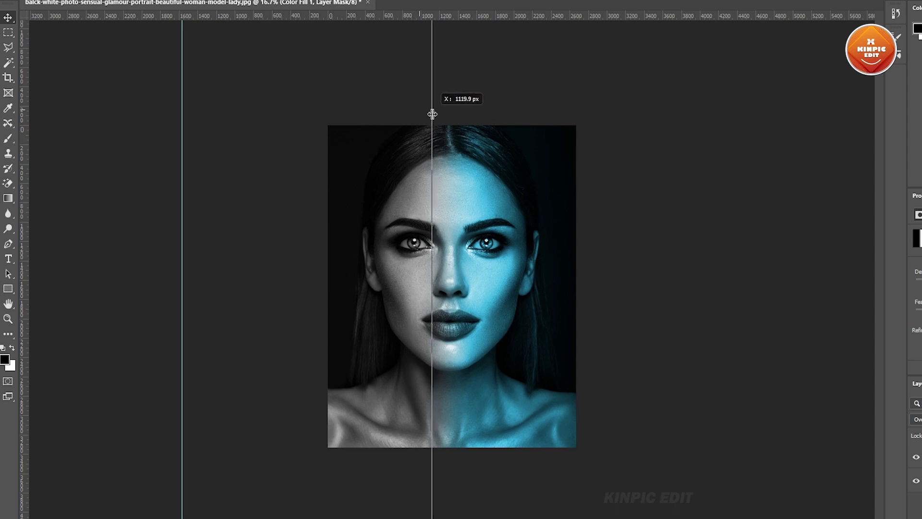
drag(447, 120, 446, 120)
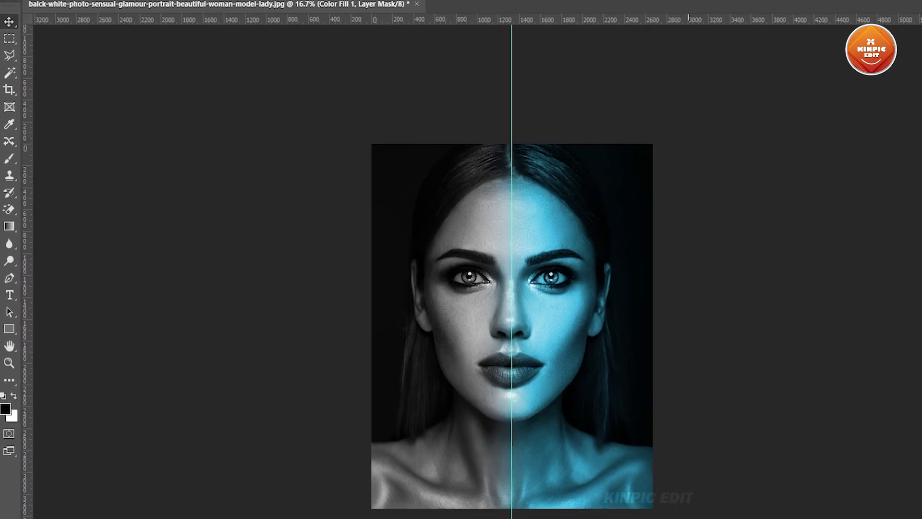
click(11, 44)
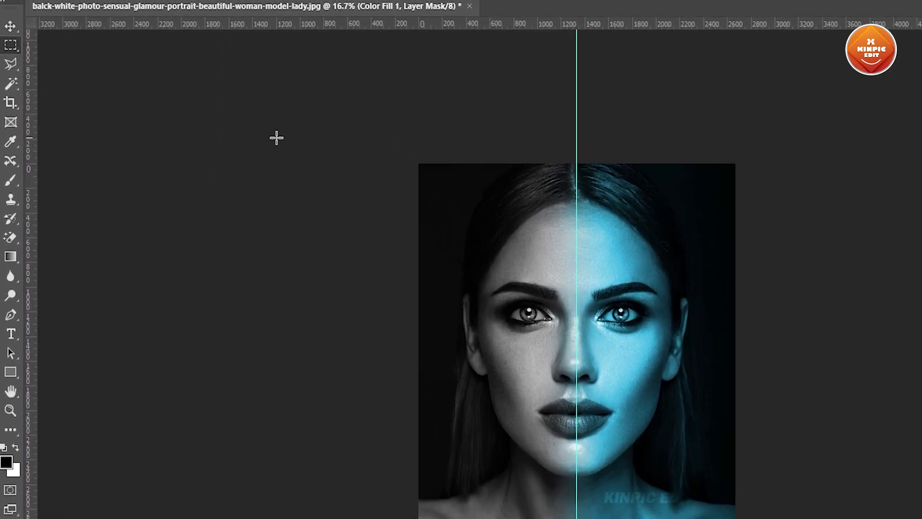
mouse_move(419, 54)
mouse_down()
mouse_move(482, 354)
mouse_move(576, 465)
mouse_up()
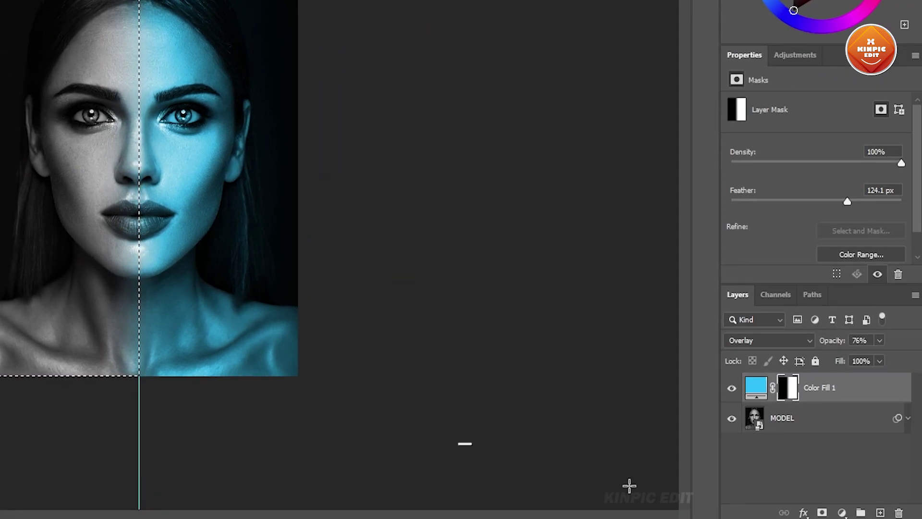
Add a red ff0000 Solid Color fill over the left half, blended in Overlay at 83% opacity
click(842, 513)
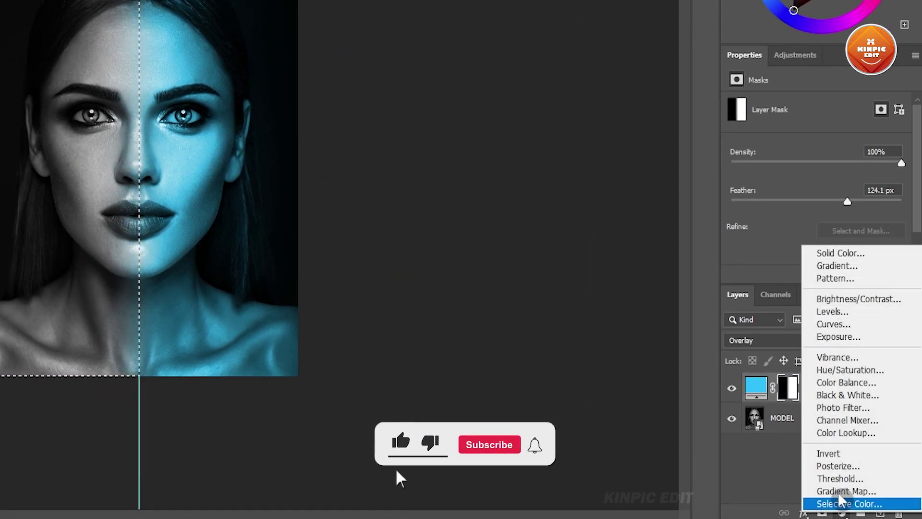
click(863, 255)
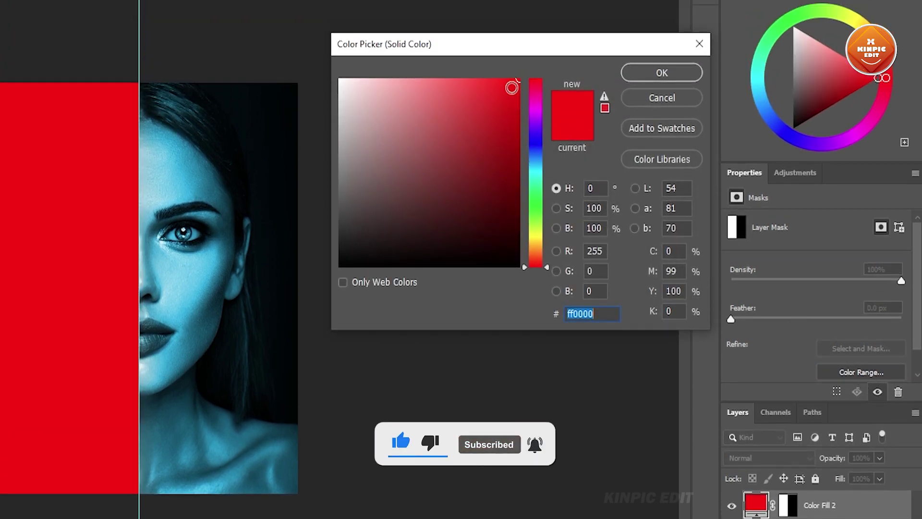
drag(515, 86, 605, 84)
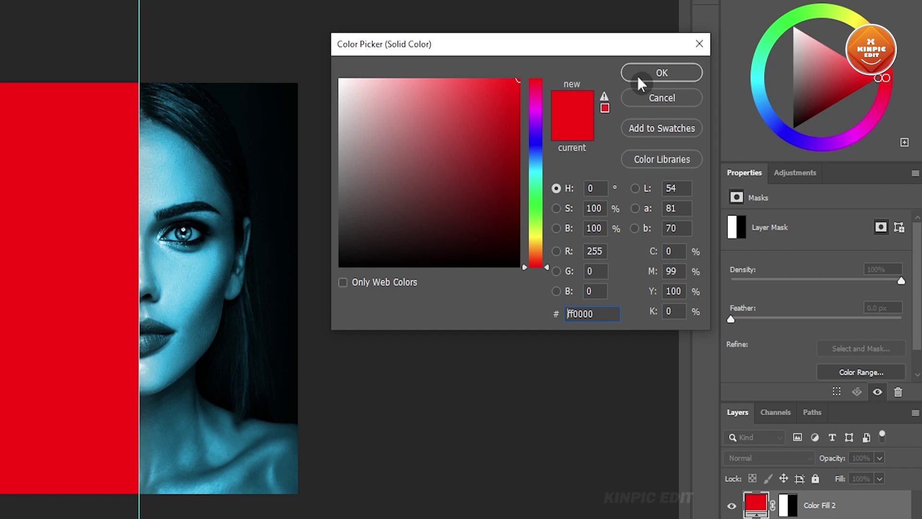
click(638, 76)
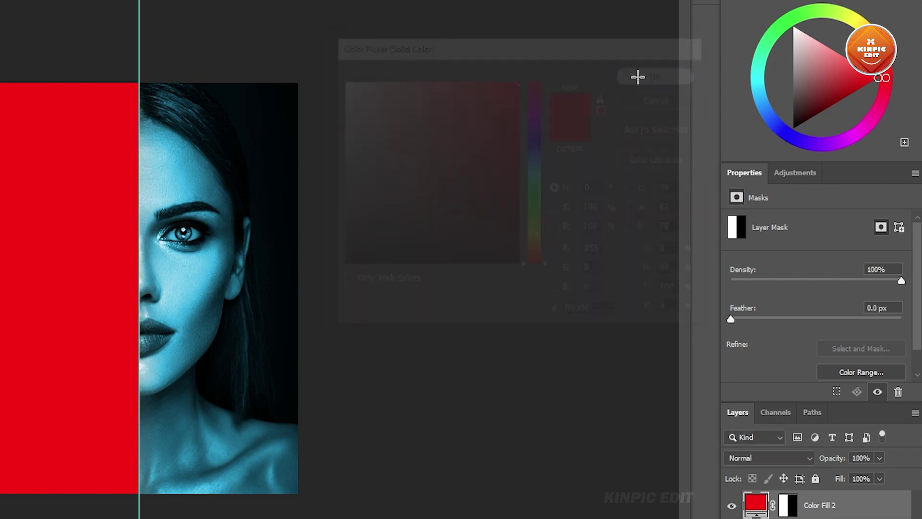
click(776, 451)
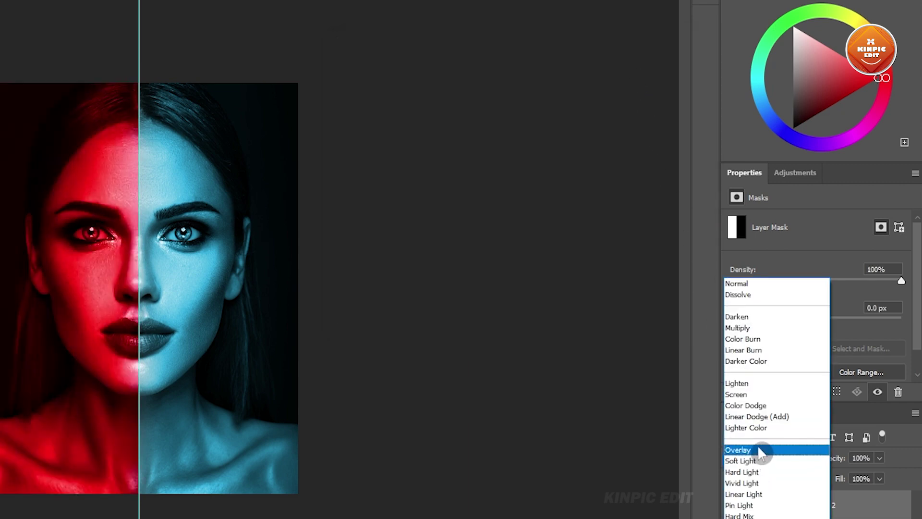
click(758, 449)
click(879, 458)
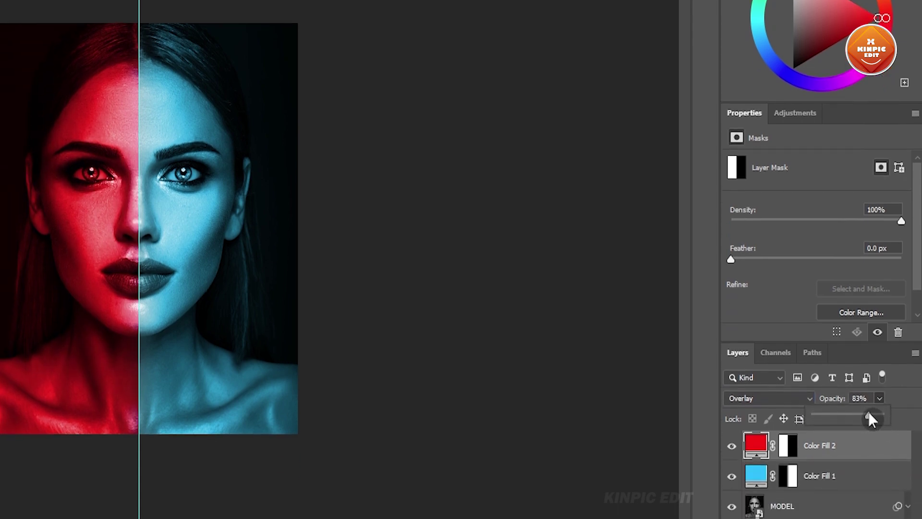
Feather Color Fill 2's mask to 151.9 px and drag the centre guide back onto the ruler
click(790, 441)
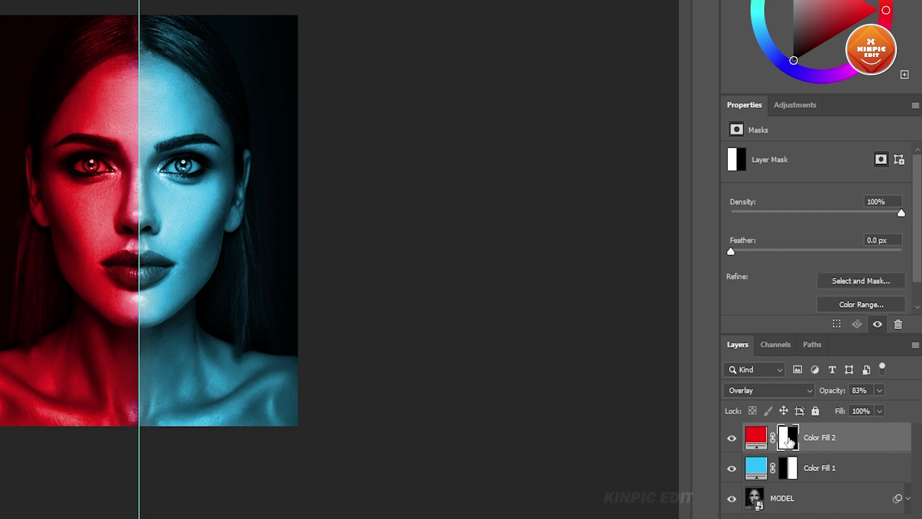
drag(728, 249, 855, 259)
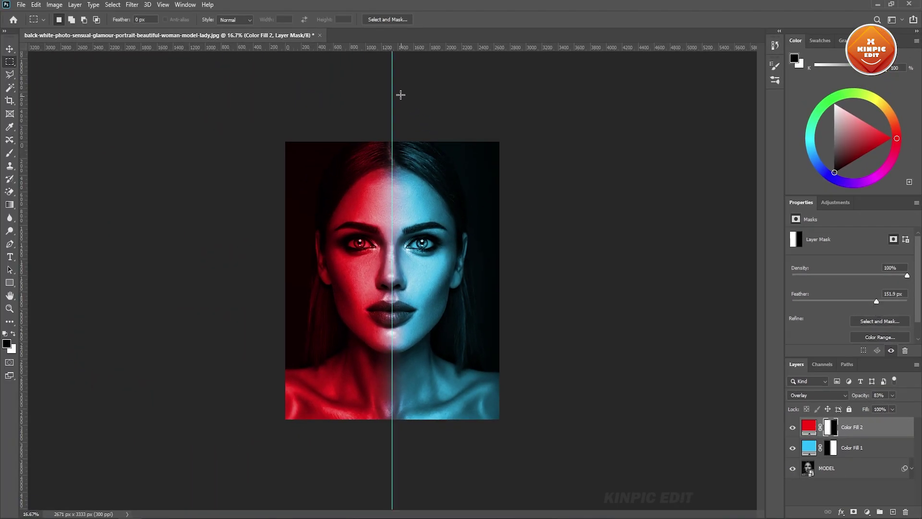
click(9, 49)
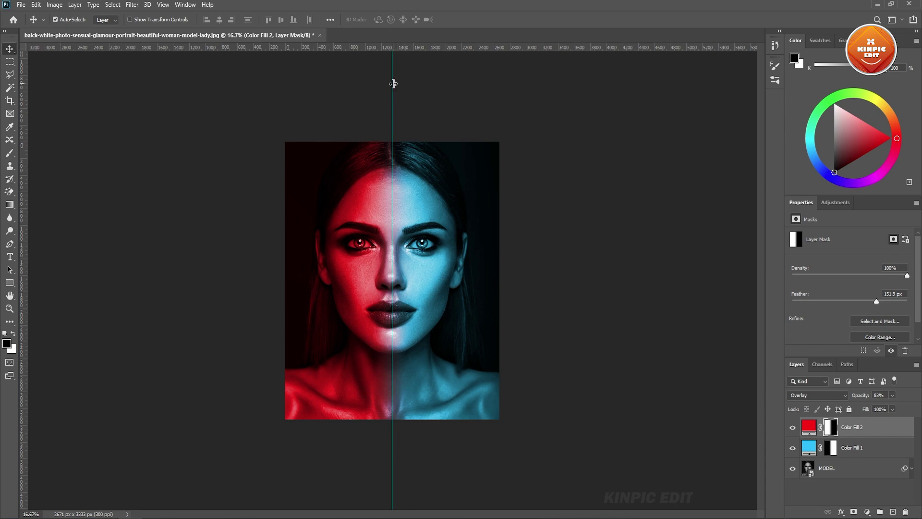
drag(394, 83, 29, 81)
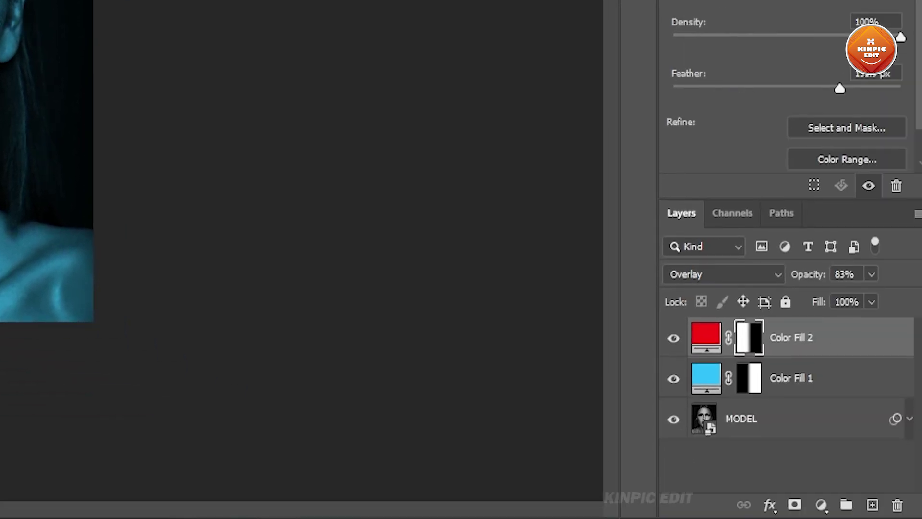
Add a mask to Color Fill 1 and set the foreground colour to black (000000)
click(706, 384)
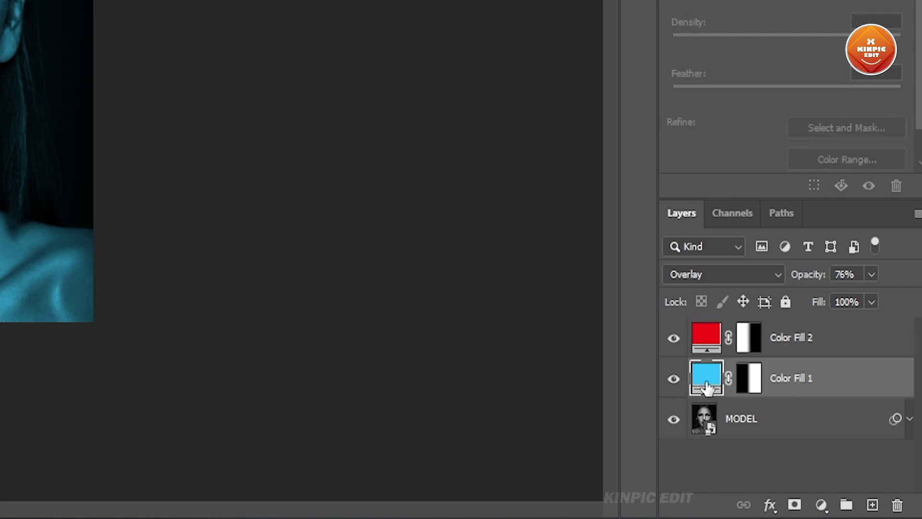
click(794, 506)
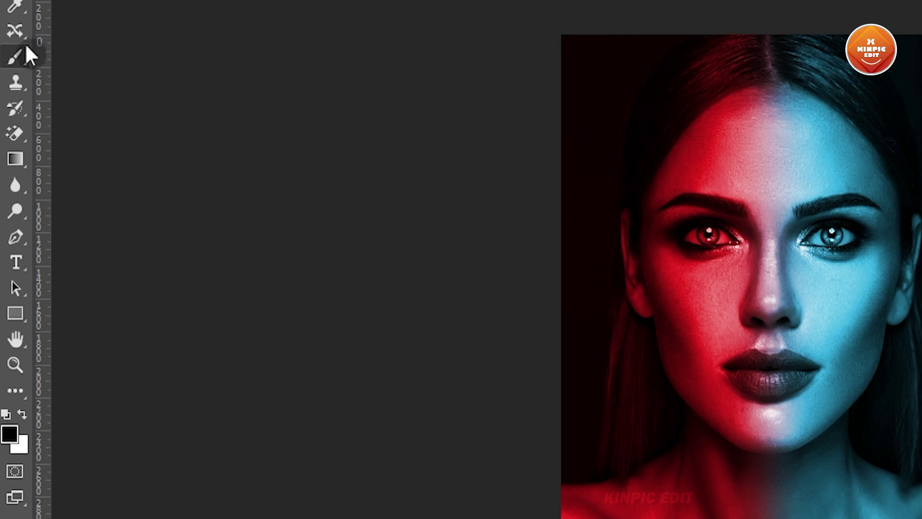
click(18, 432)
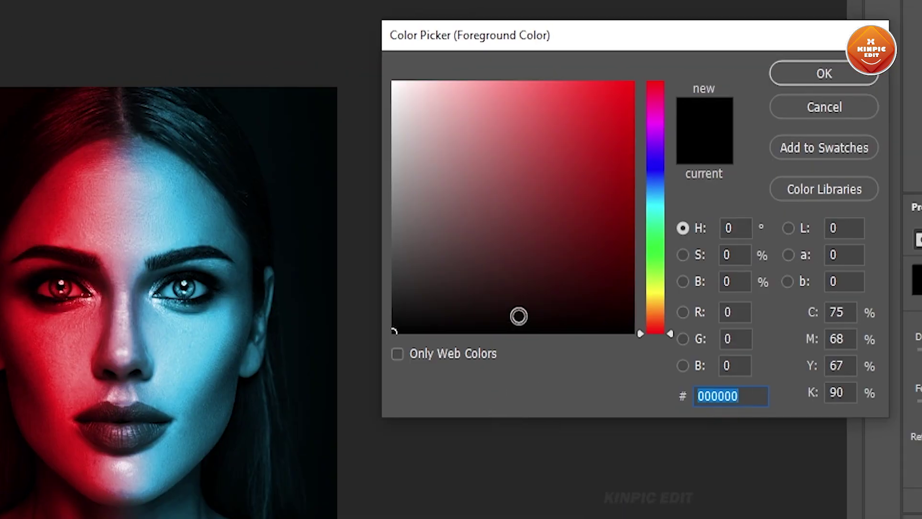
drag(519, 316, 392, 331)
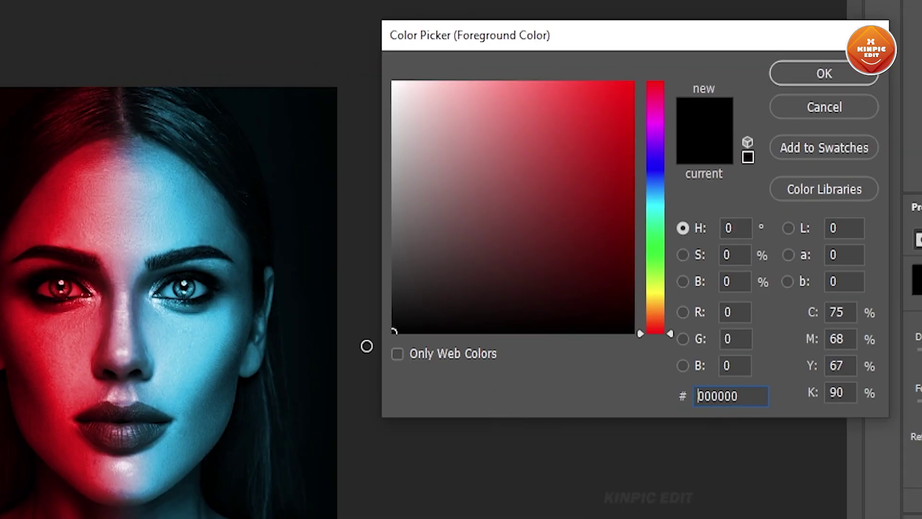
click(820, 72)
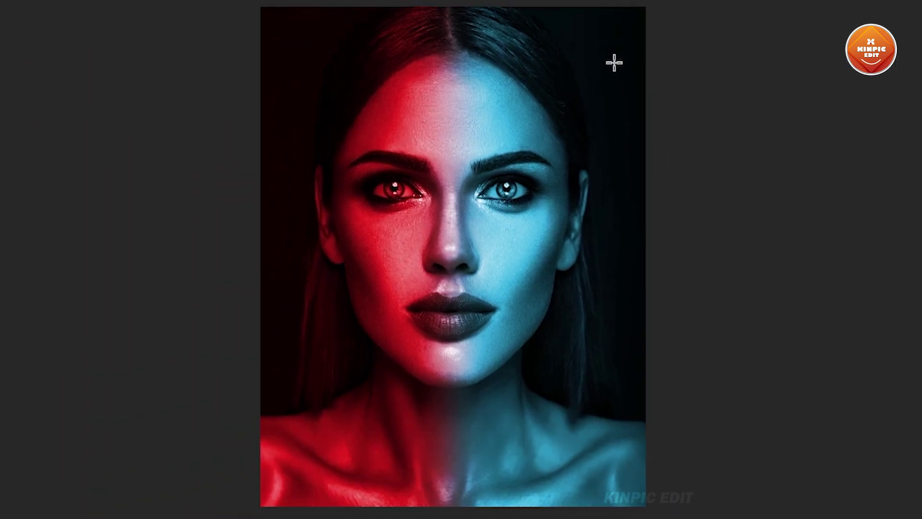